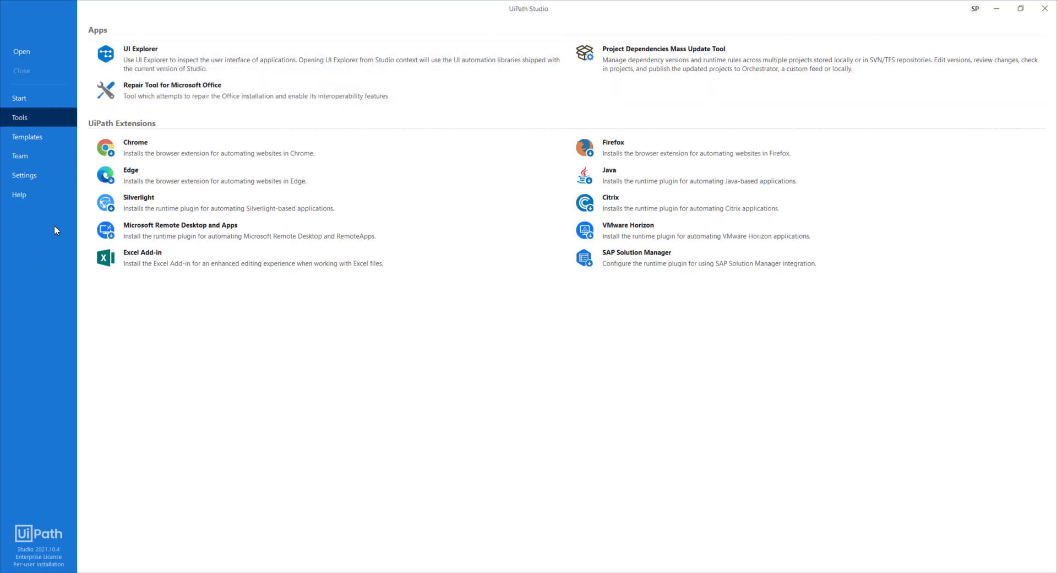
- Open UI Explorer, widen the Visual Tree pane and look through the applications listed under Desktop
left_click(188, 65)
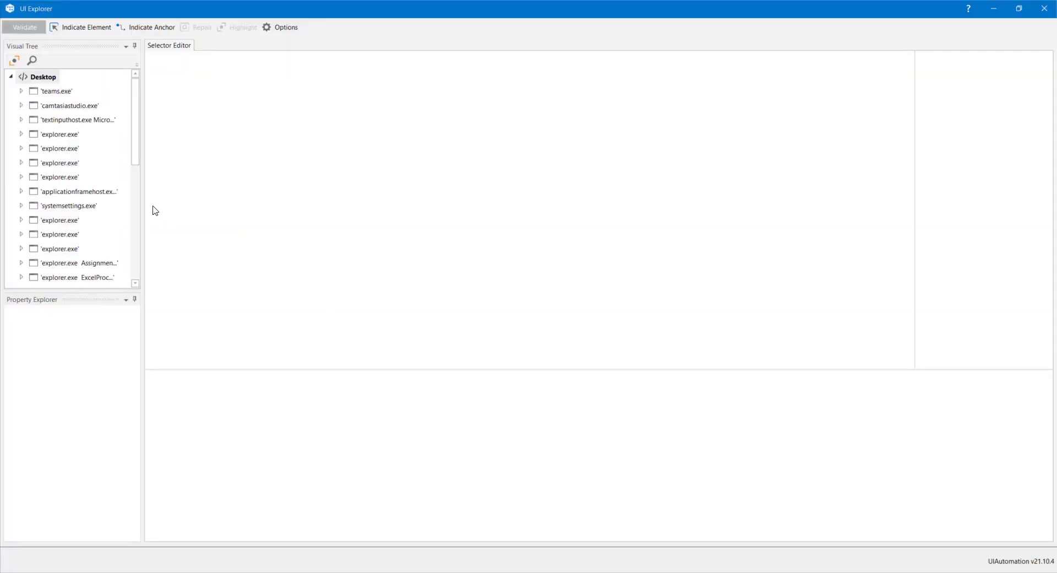
left_click_drag(143, 200, 234, 187)
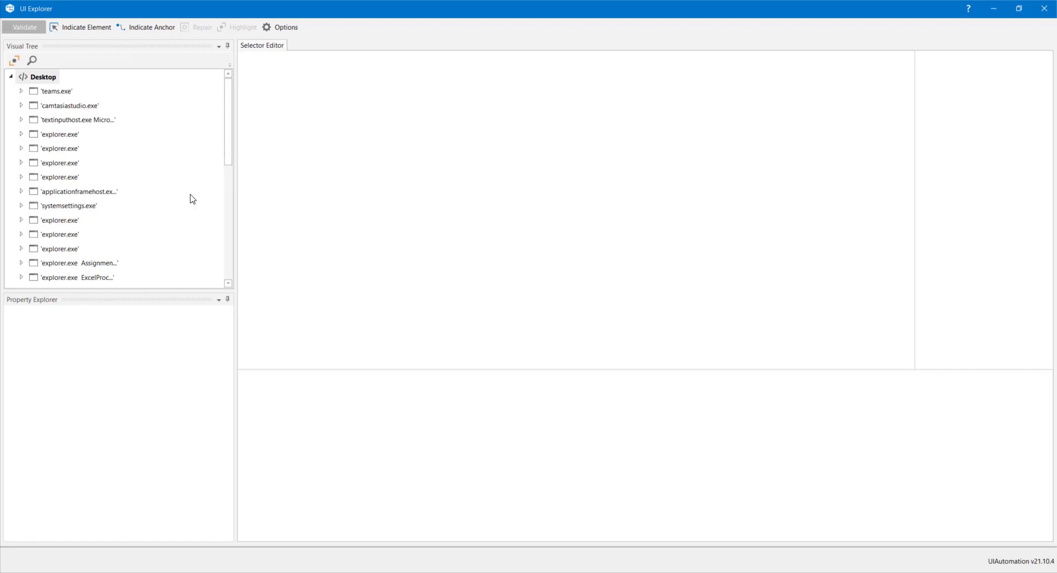
scroll(135, 195, "down", 2)
scroll(42, 133, "down", 2)
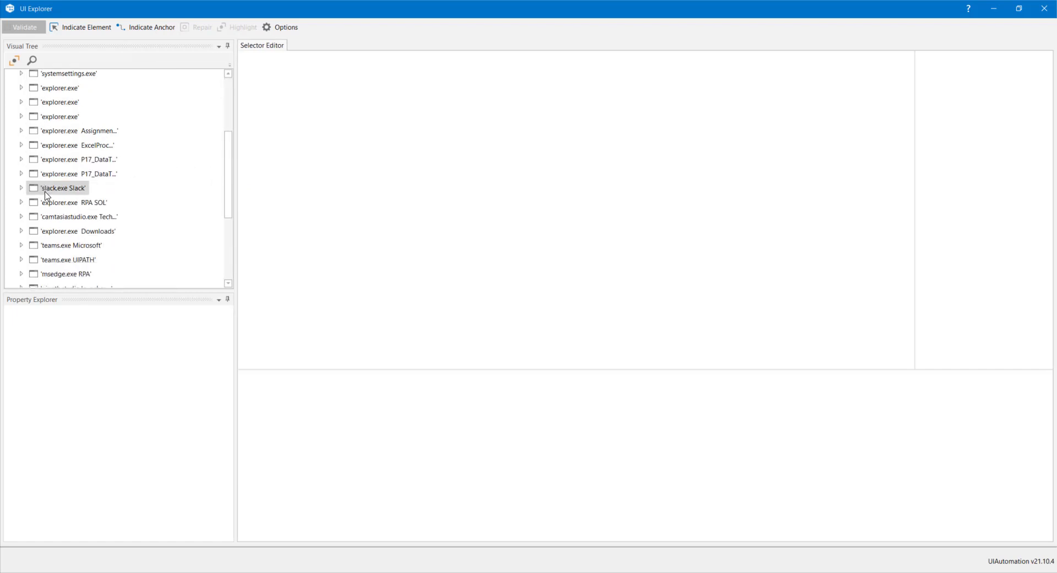
scroll(53, 253, "up", 1)
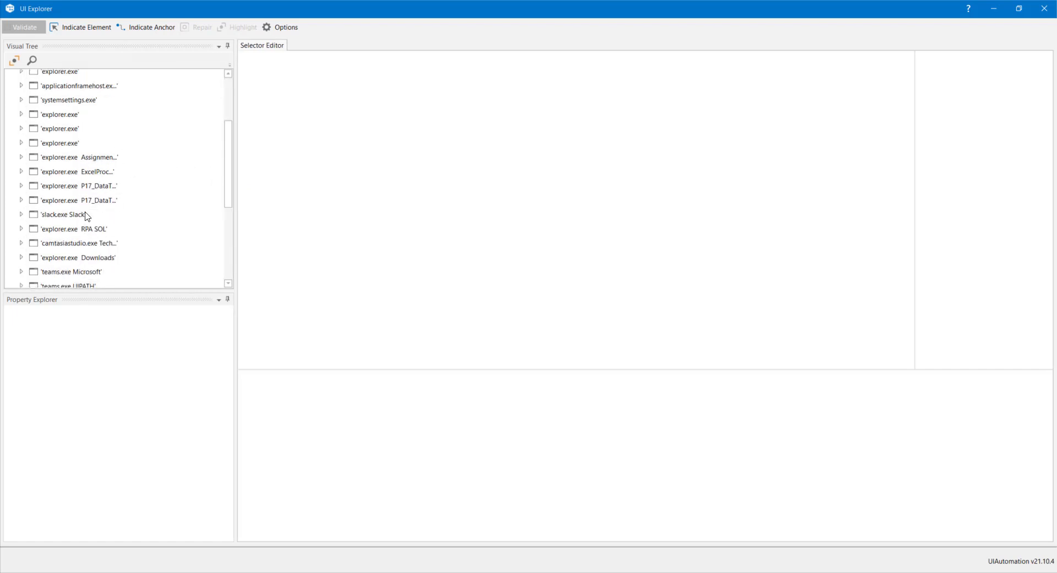
scroll(164, 204, "up", 2)
scroll(164, 205, "up", 2)
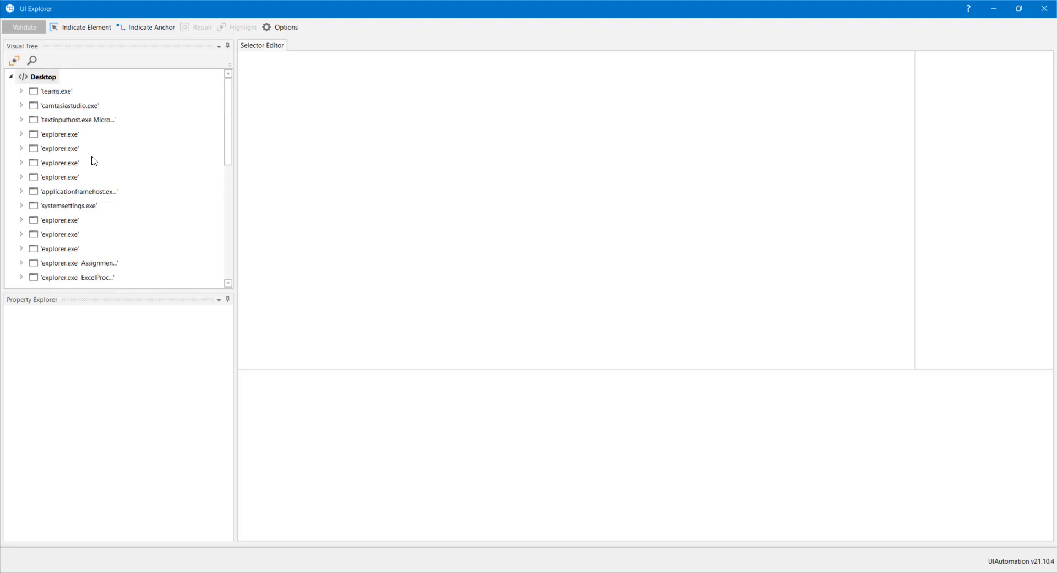
- Inspect the properties of the teams.exe node, from aastate down to wndStyles
left_click(53, 92)
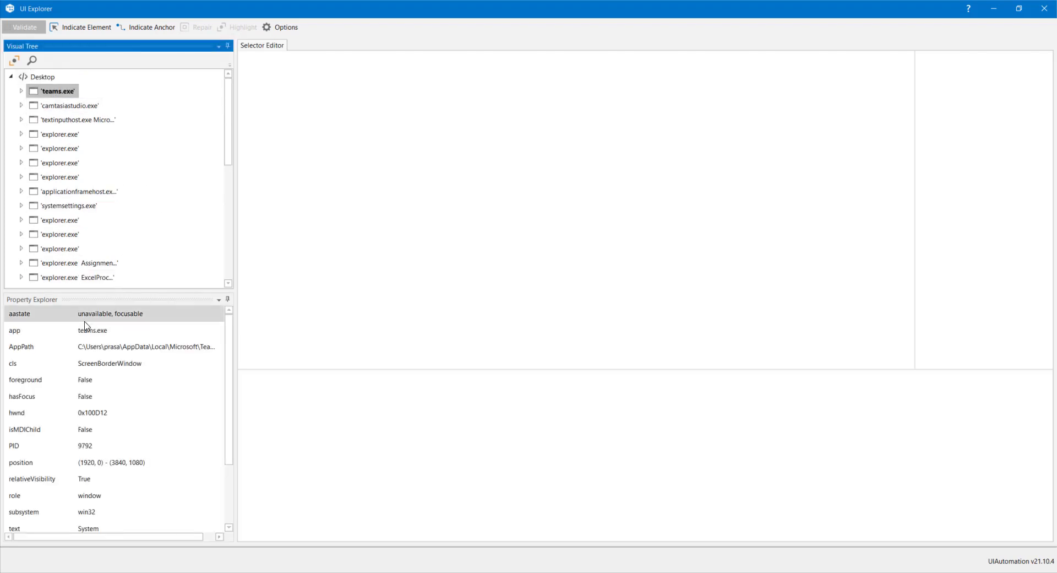
scroll(60, 451, "down", 2)
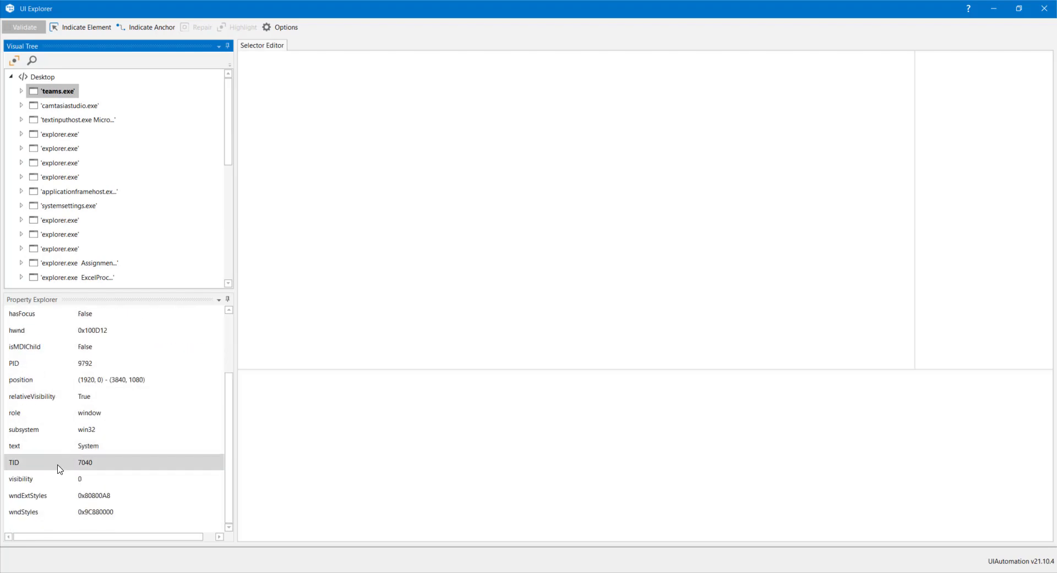
scroll(73, 329, "up", 2)
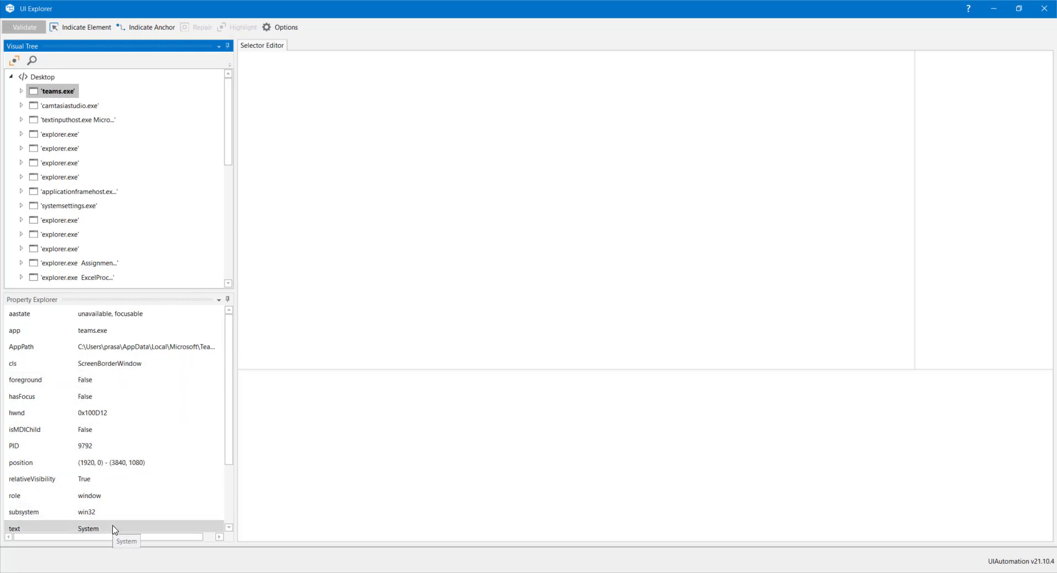
left_click(307, 381)
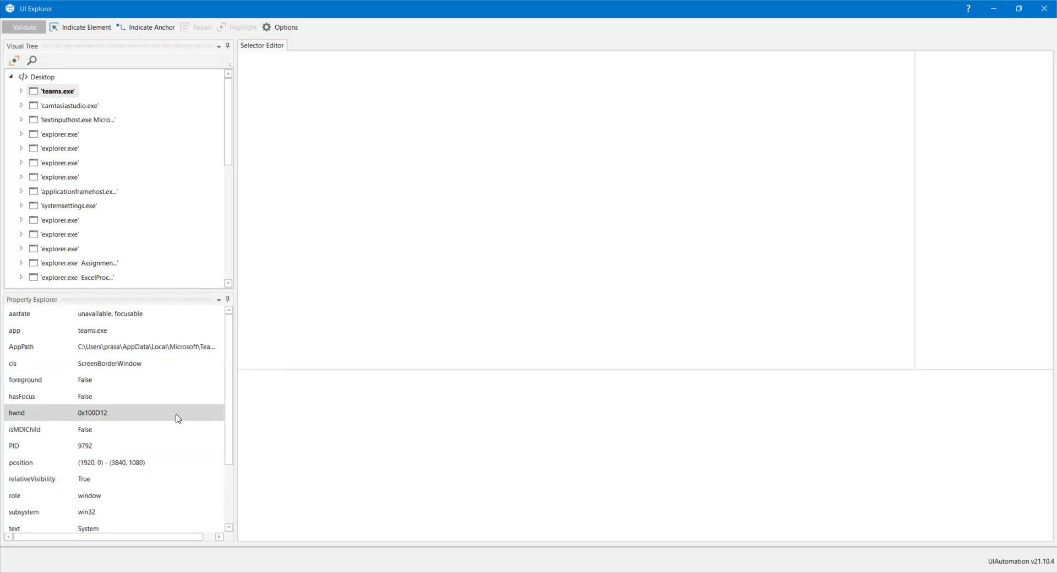
- Indicate the Email input field on the free practice test page in the browser as the target element
left_click(83, 31)
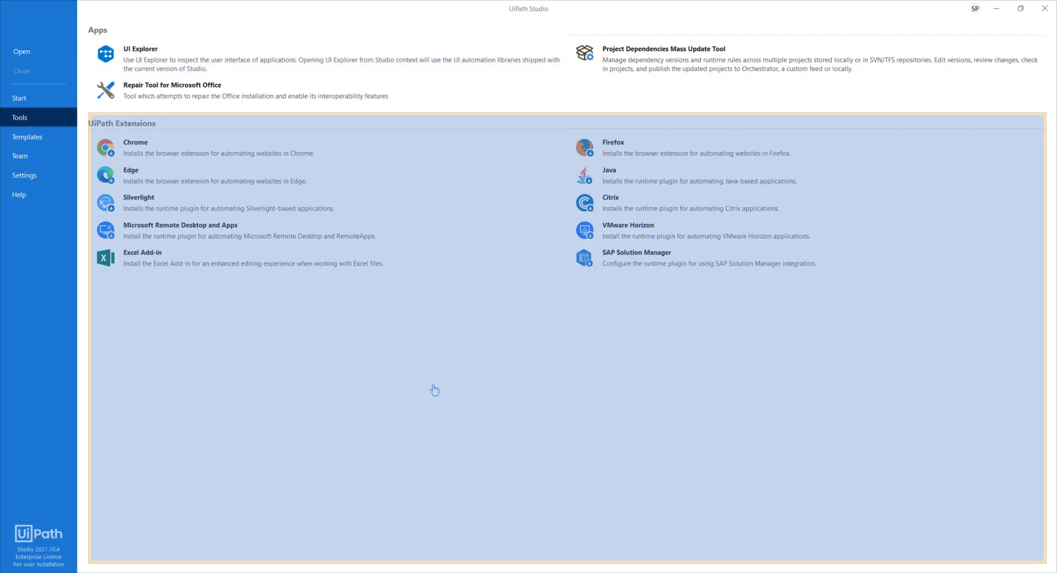
key("alt+Tab")
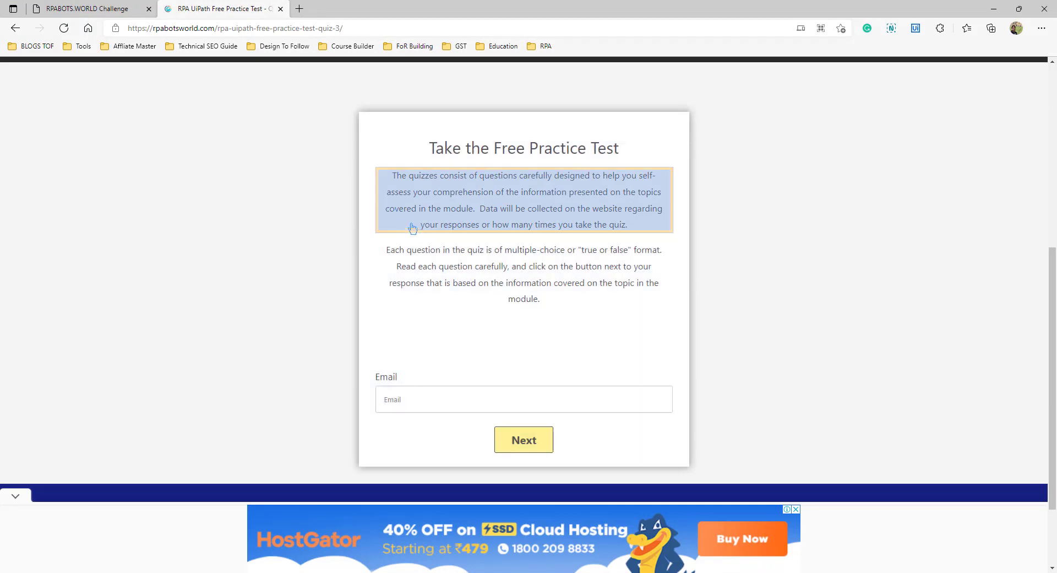
left_click(411, 400)
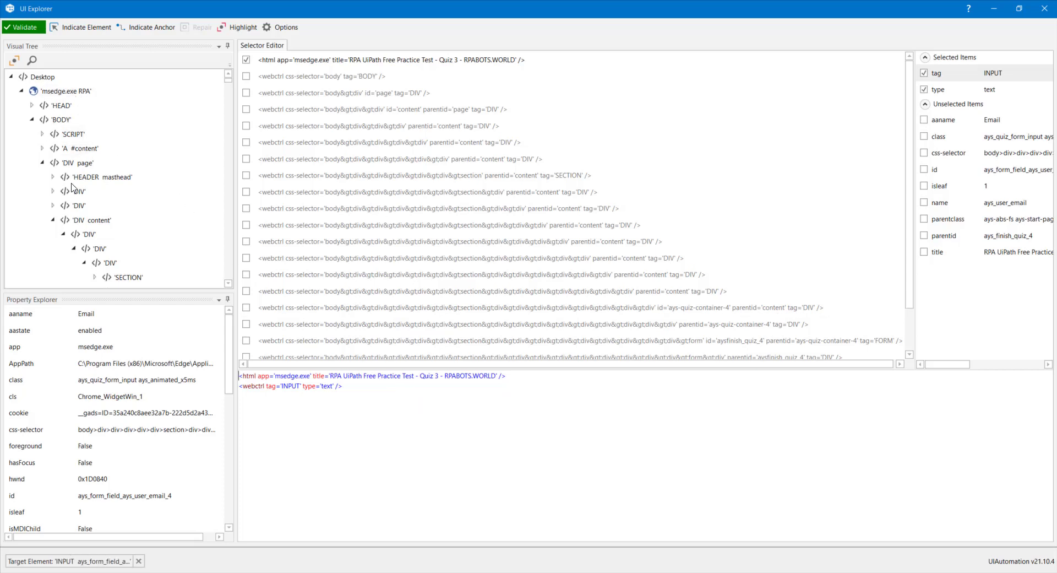
- Examine the page's element hierarchy under the BODY node and the generated selector nodes of the Email input
left_click(32, 120)
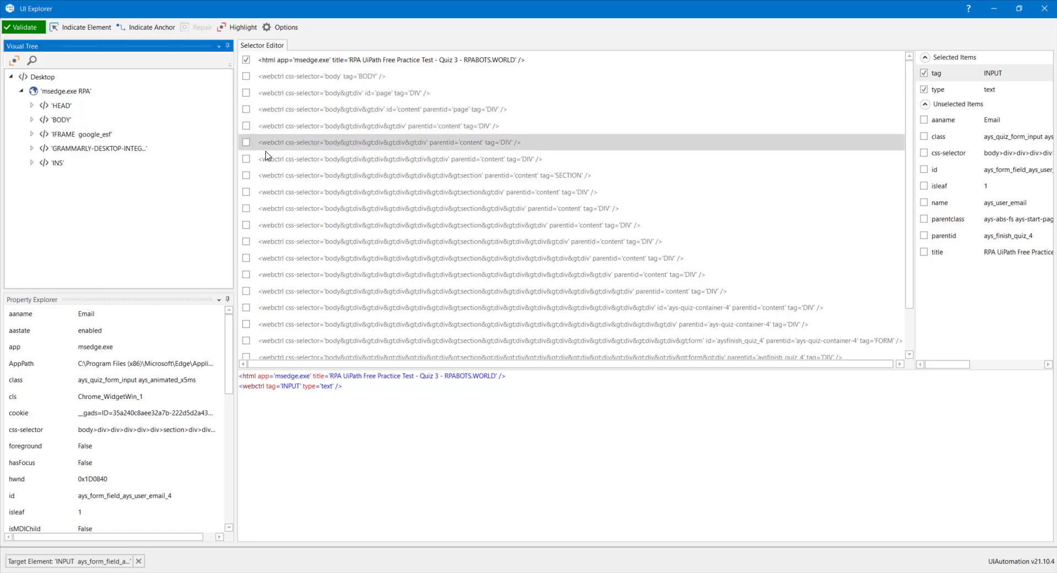
scroll(286, 275, "down", 1)
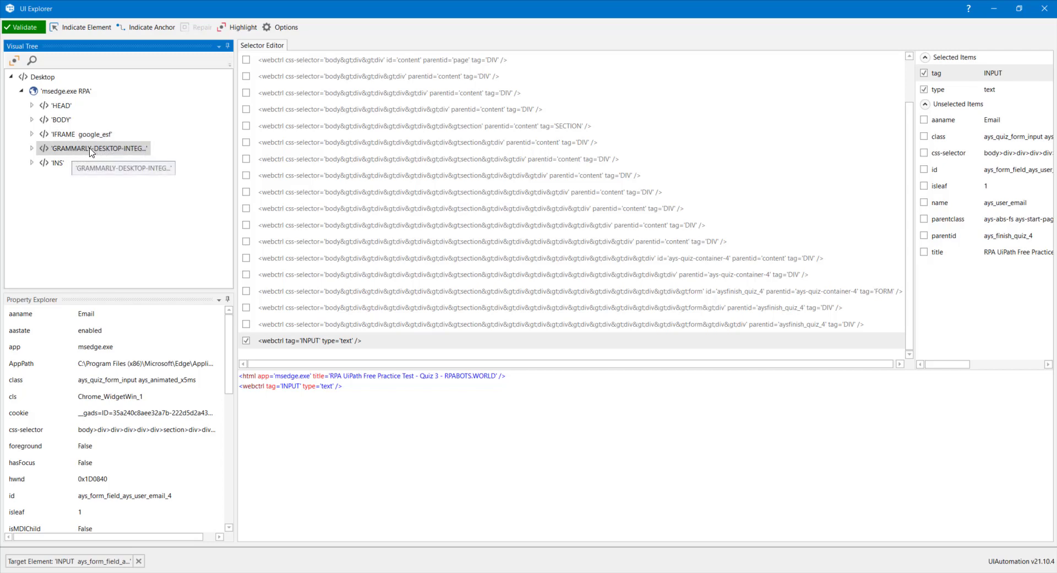
left_click(31, 119)
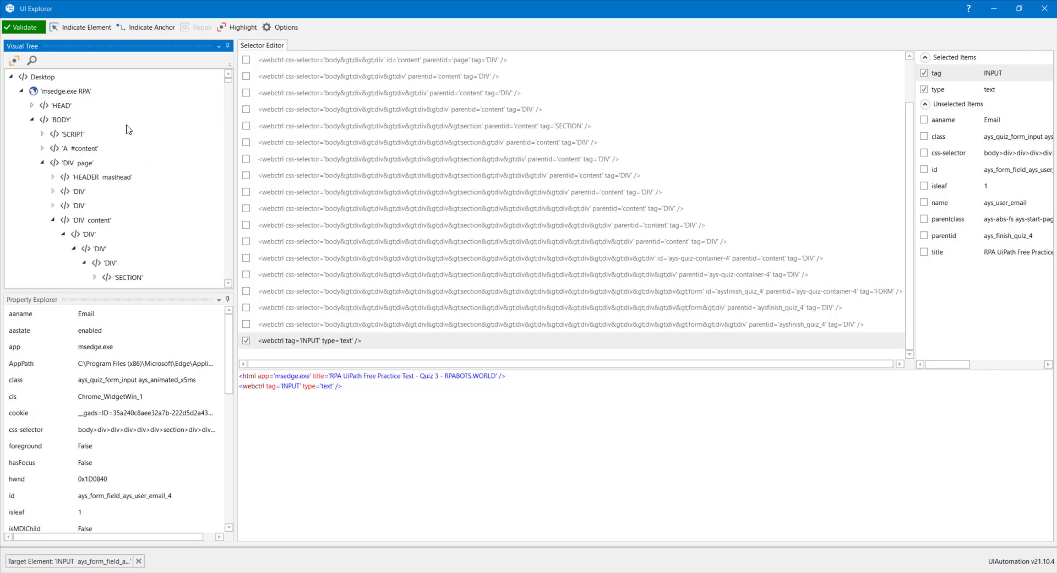
scroll(174, 148, "down", 2)
scroll(106, 167, "down", 2)
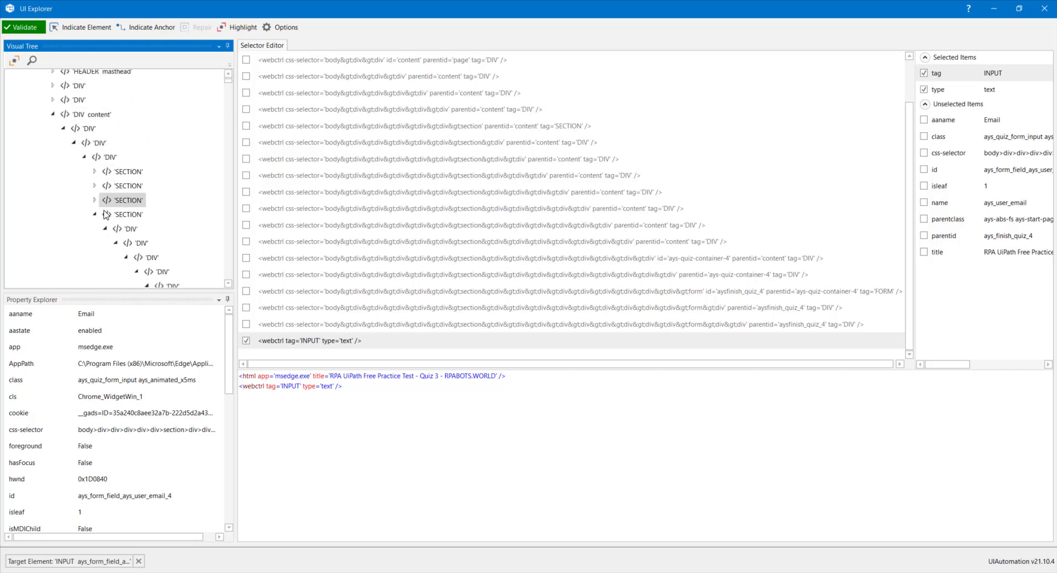
left_click(96, 216)
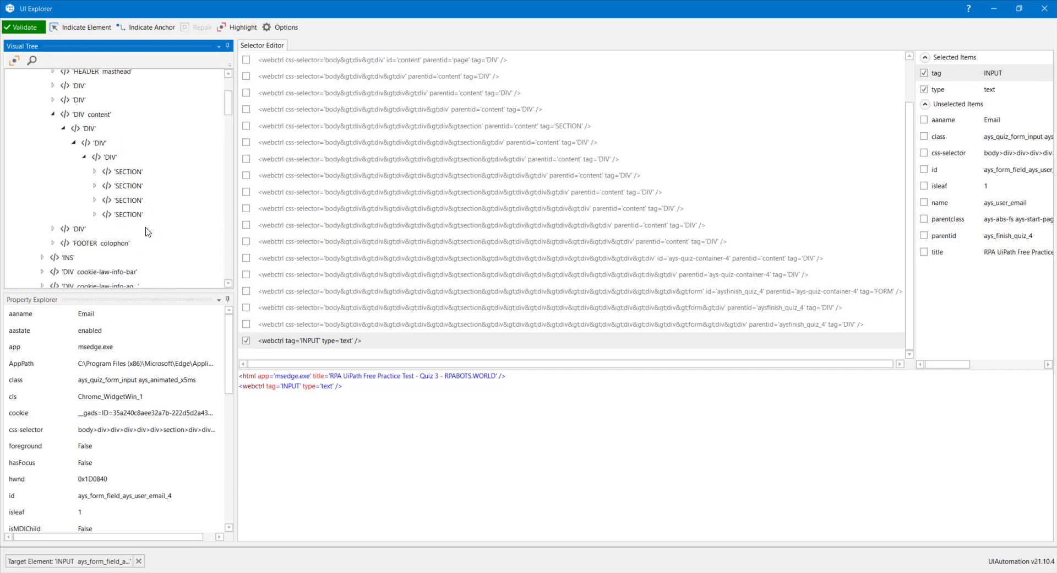
scroll(148, 231, "up", 10)
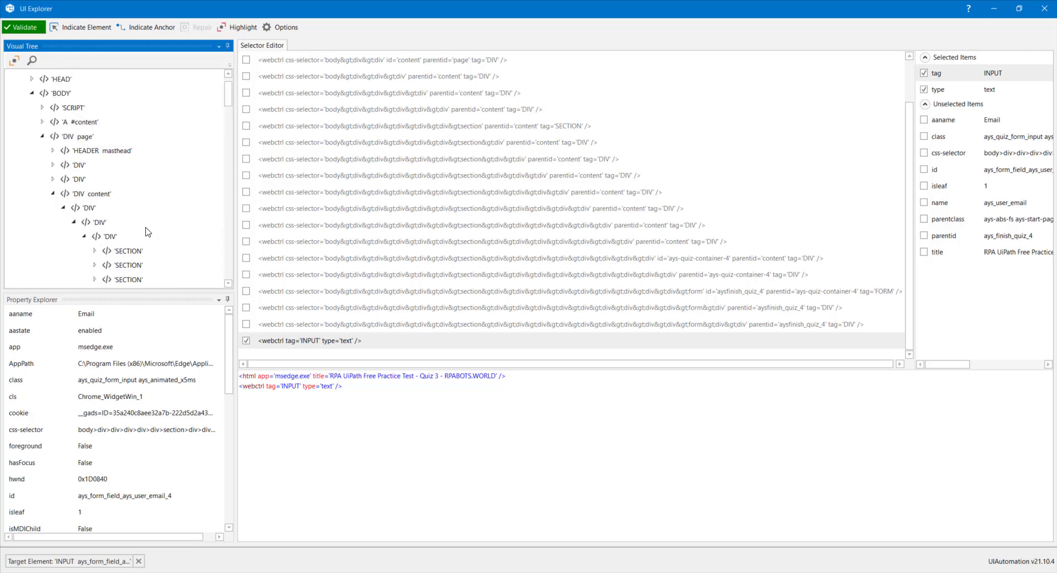
left_click(34, 93)
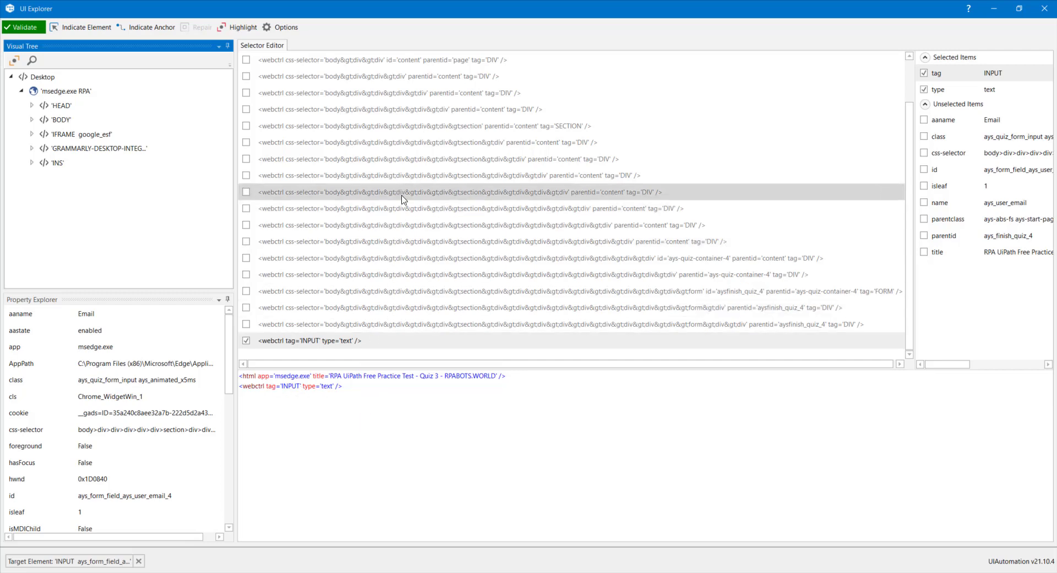
scroll(406, 200, "up", 1)
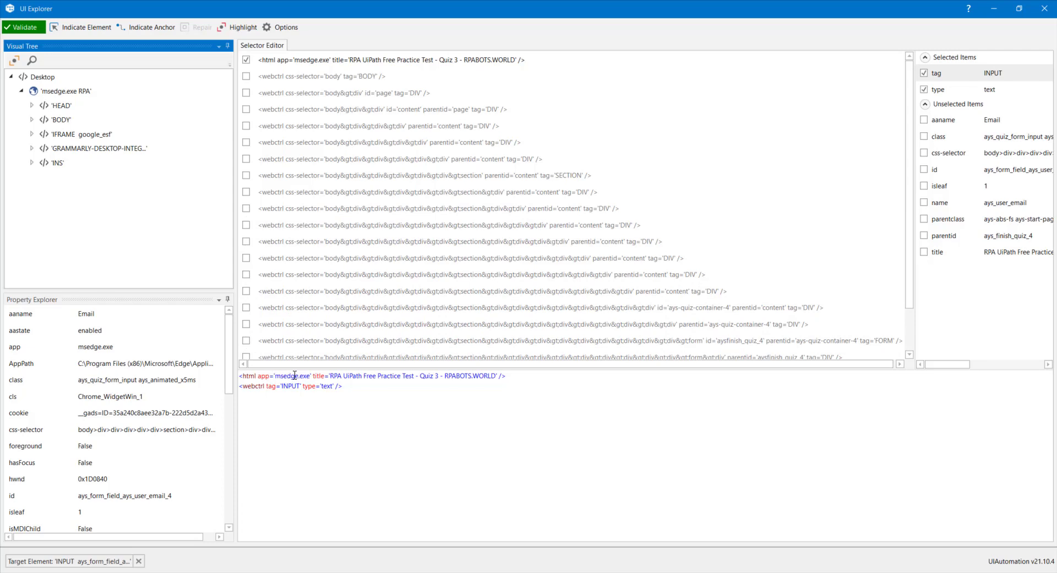
- Edit the html selector's title to 'RPA UiPath Free Practice Test* - RPABOTS.WORLD', with an asterisk wildcard replacing the quiz part
left_click(316, 375)
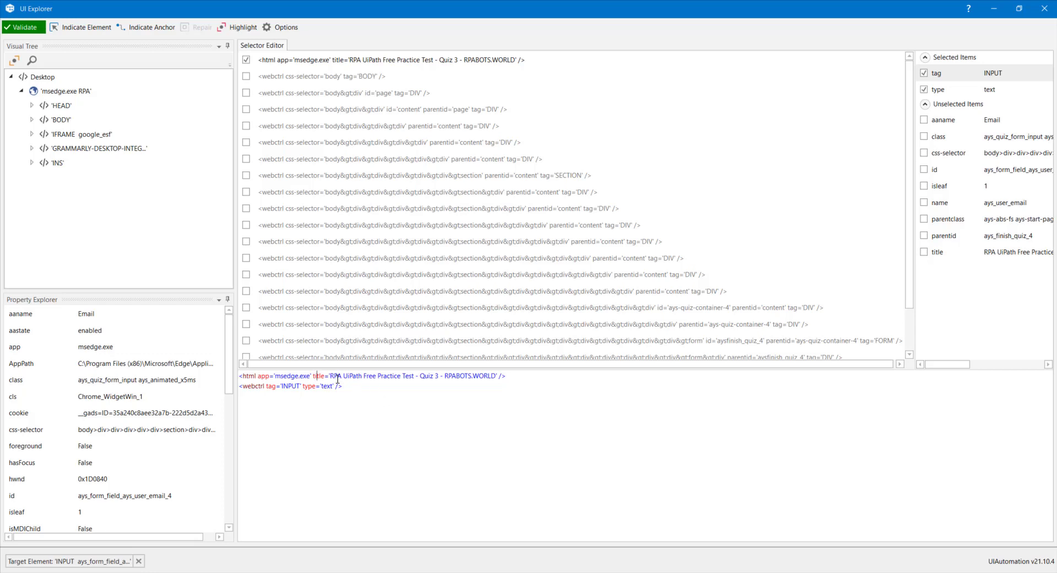
left_click(439, 376)
key("BackSpace")
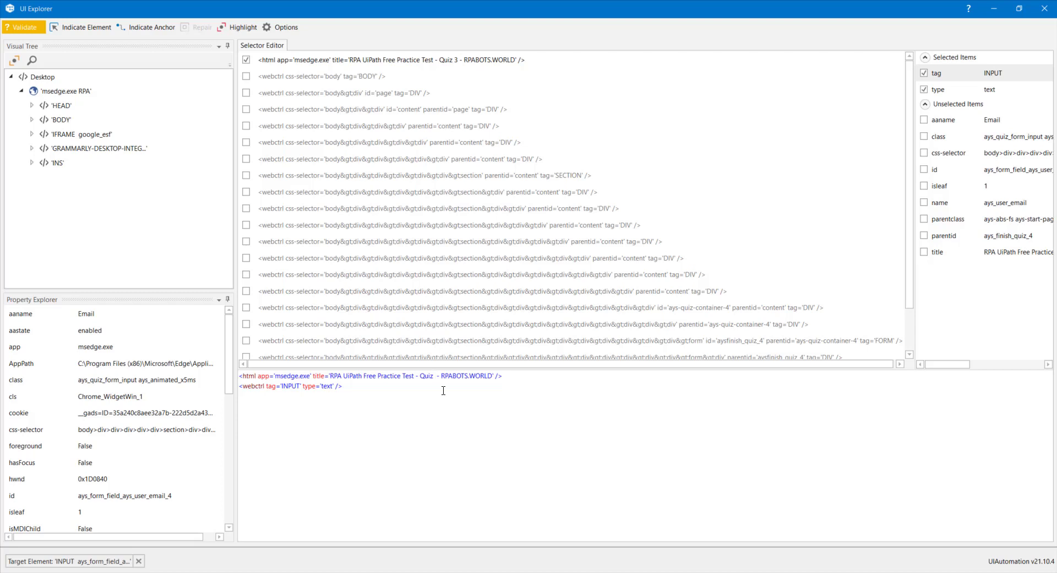
type("*")
key("BackSpace")
type("?")
key("BackSpace")
type("*")
mouse_move(432, 376)
left_mouse_down()
mouse_move(333, 376)
mouse_move(416, 376)
left_mouse_up()
key("Delete")
key("Delete")
left_click(447, 429)
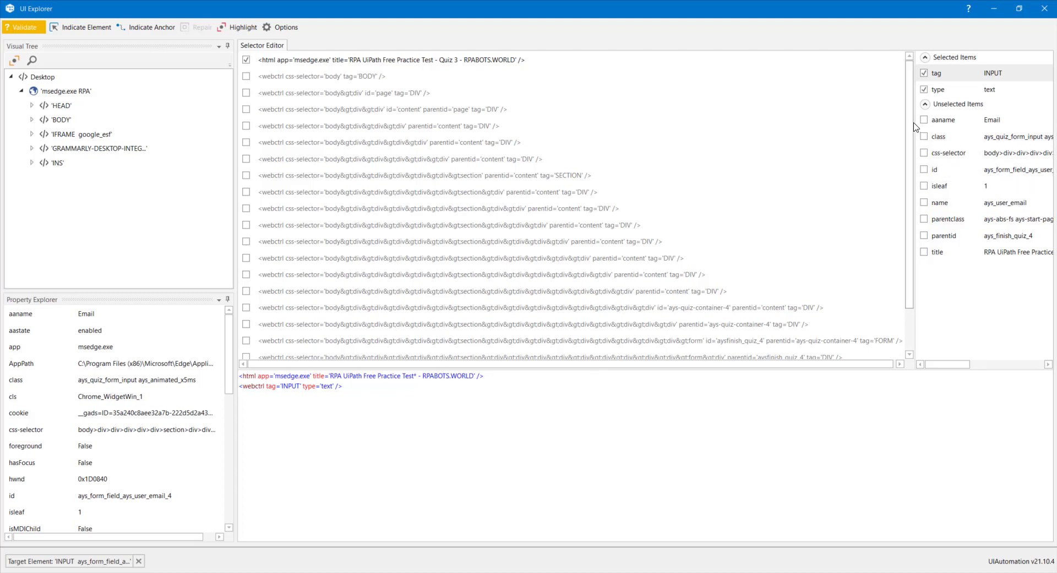
- Widen the attribute list and add the aaname, name and parentid attributes to the INPUT selector
left_click_drag(914, 120, 783, 121)
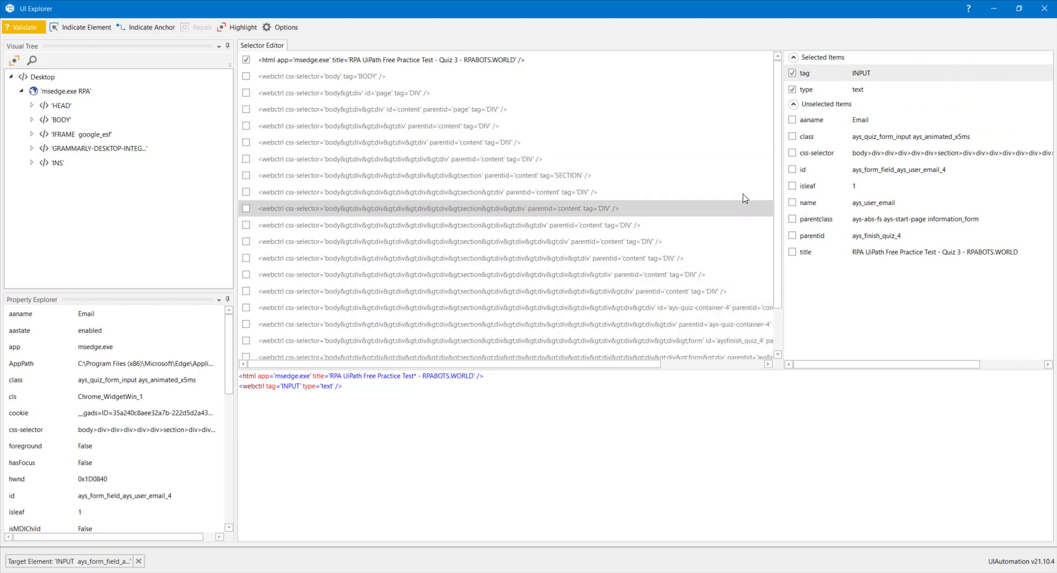
left_click(793, 120)
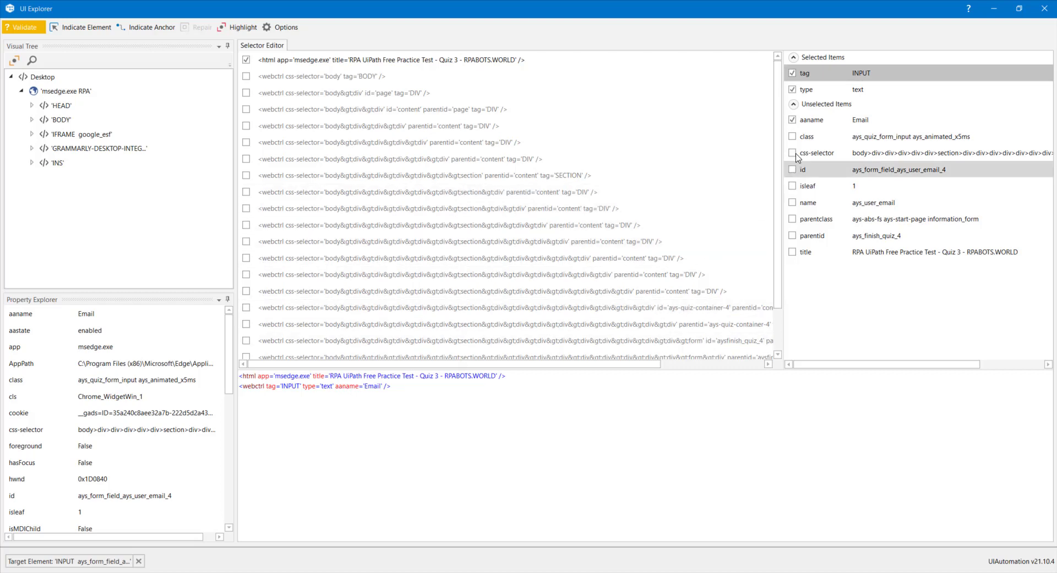
left_click(792, 203)
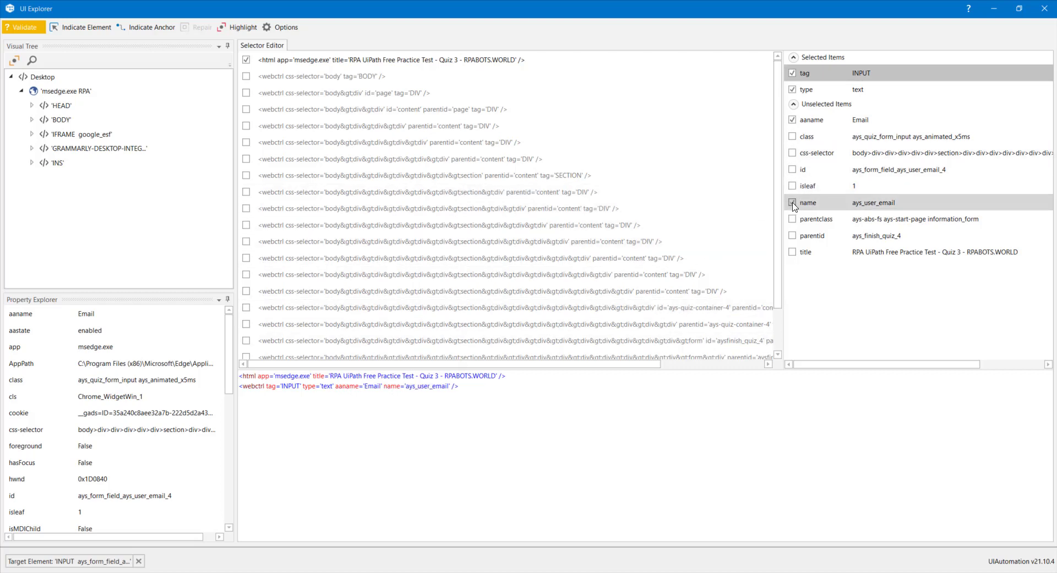
left_click(792, 235)
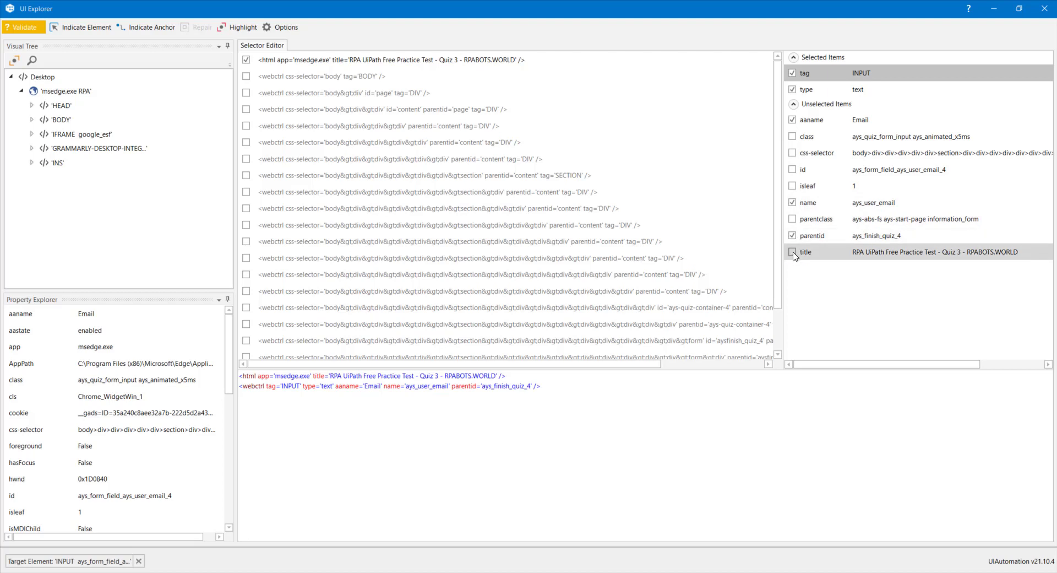
- Try adding the title and css-selector attributes to the INPUT selector, removing each one again
left_click(792, 251)
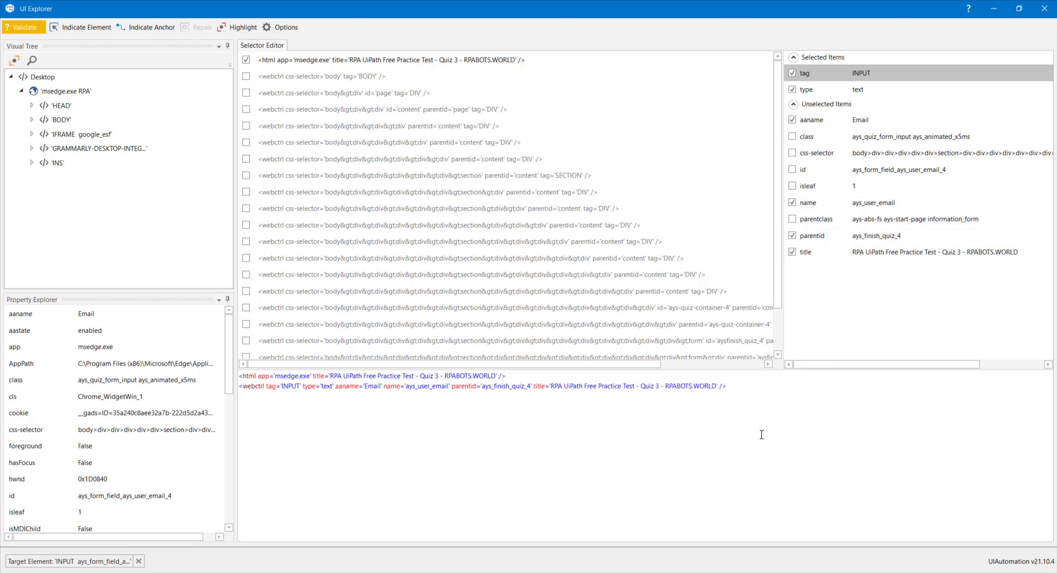
left_click(792, 252)
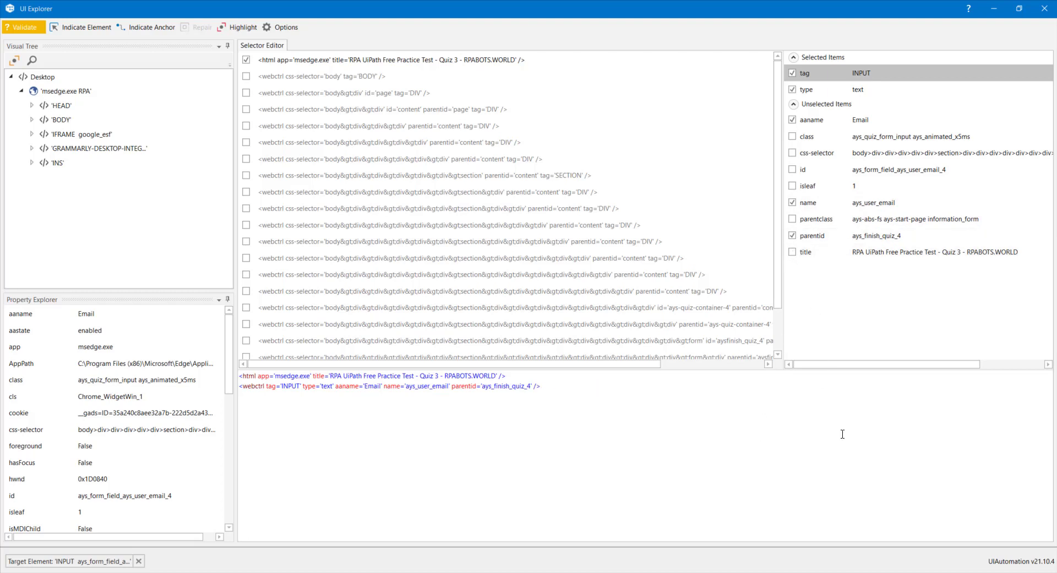
left_click(792, 153)
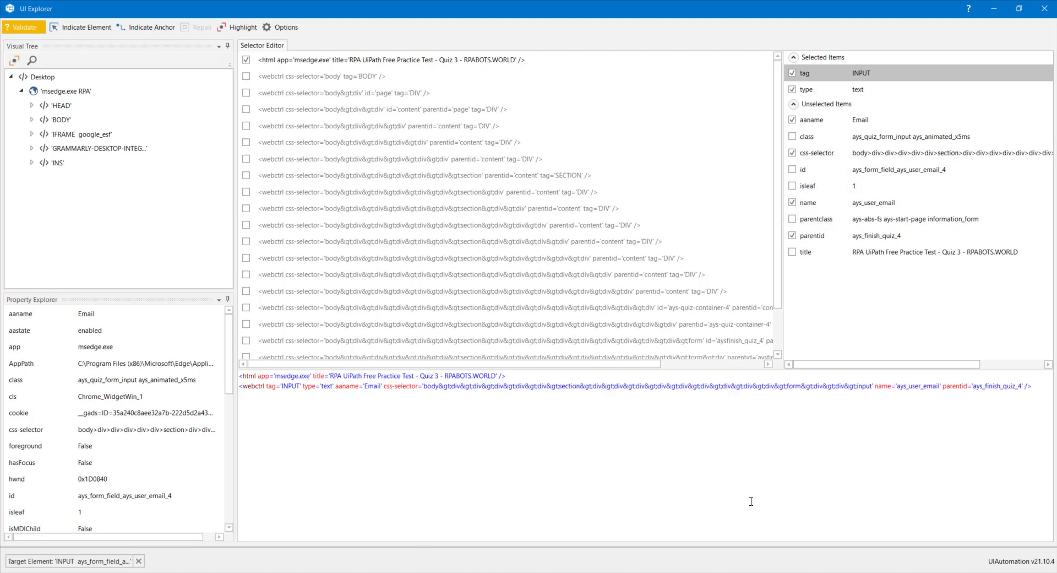
left_click(792, 153)
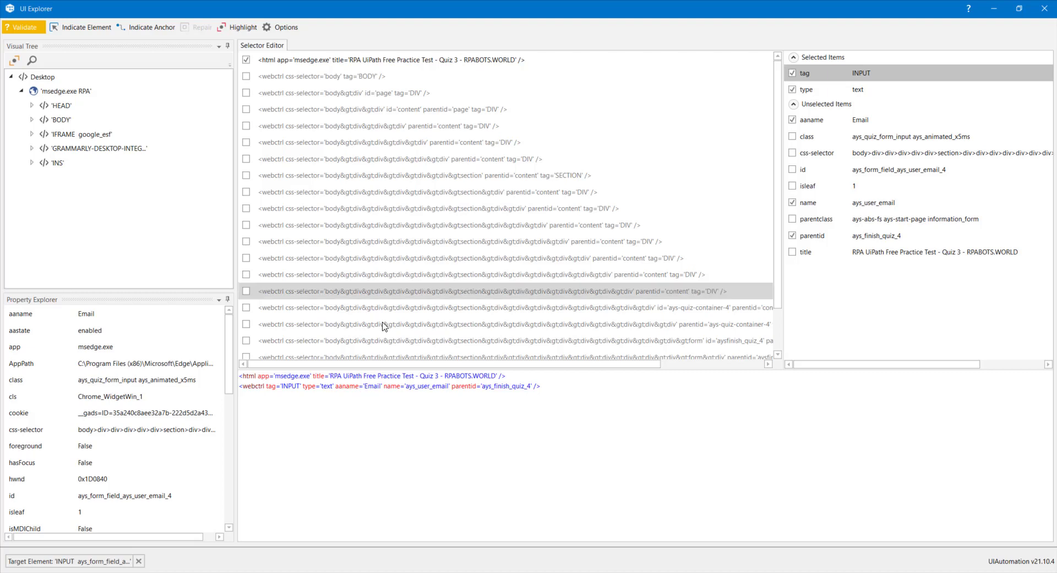
- Switch away from UI Explorer to another open window
key("alt+Tab")
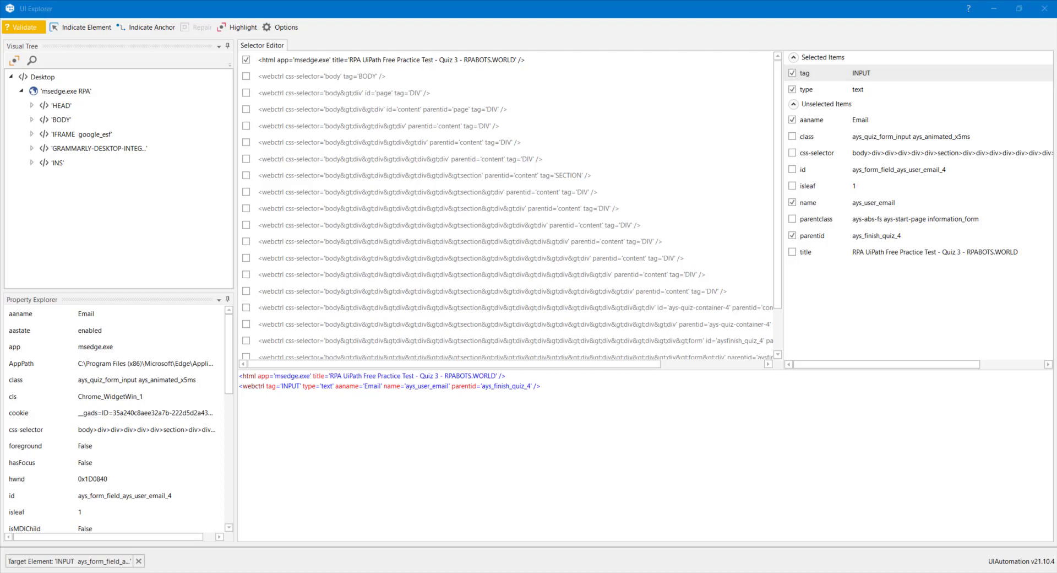